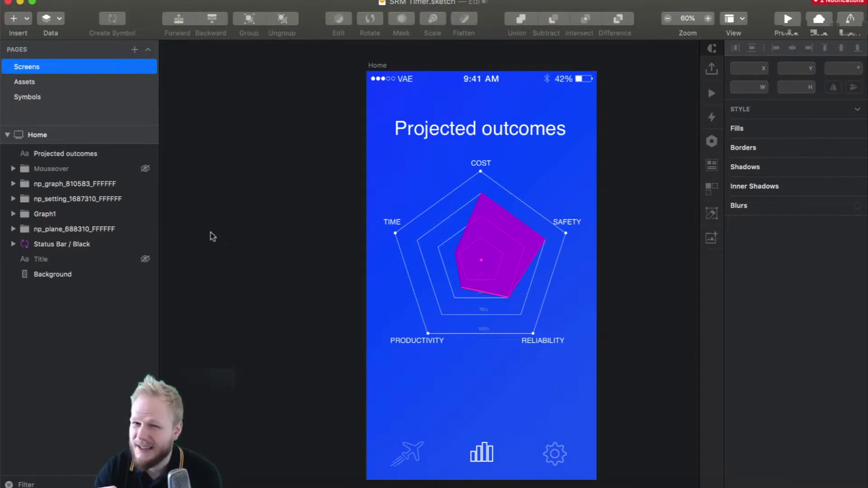
Copy all the radar chart layers from Sketch and paste them onto Axure's Radar chart page
click(593, 154)
key(super+a)
key(super+c)
key(super+Tab)
key(super+v)
Inspect the pasted Projected outcomes title, chart group and radar shape on the page
scroll(407, 271, up, 5)
scroll(407, 272, up, 3)
click(394, 163)
click(564, 278)
scroll(577, 273, down, 2)
right_click(432, 237)
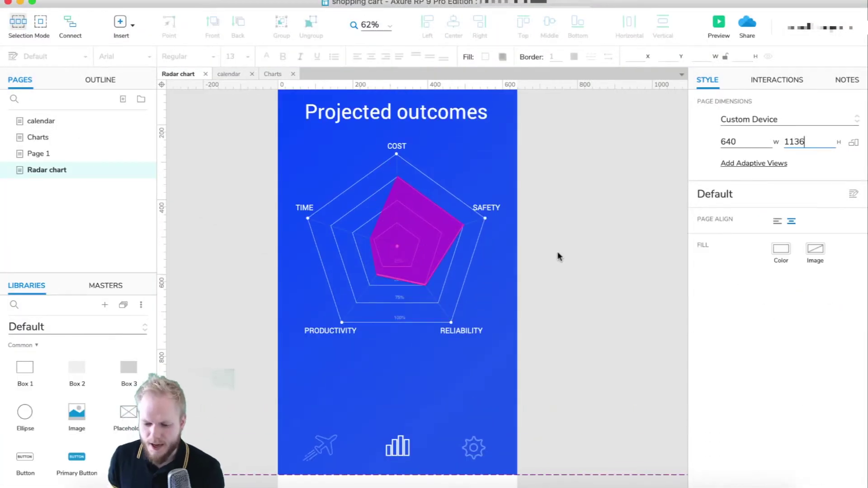
scroll(559, 257, up, 3)
click(435, 232)
click(568, 246)
scroll(569, 247, down, 1)
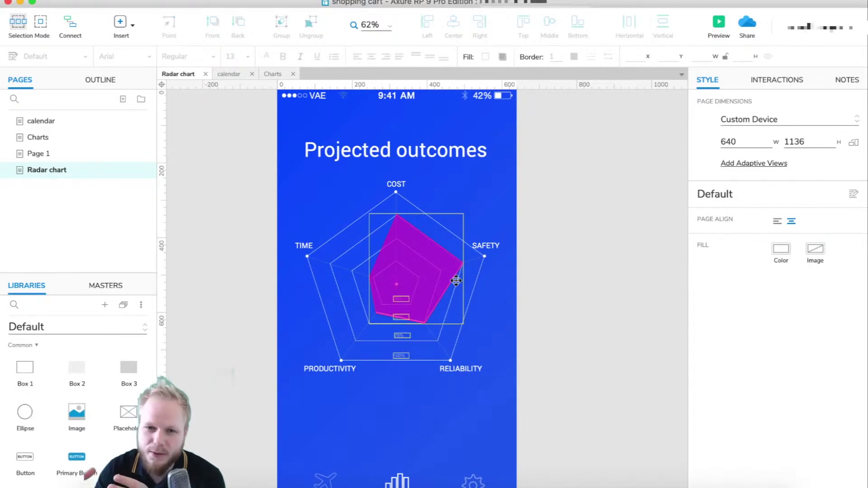
click(456, 281)
Ungroup the pasted radar chart in Axure
right_click(445, 281)
click(492, 441)
click(566, 303)
In Sketch, copy the Mouseover group for Axure with Plugins > Flow
key(super+Tab)
click(213, 194)
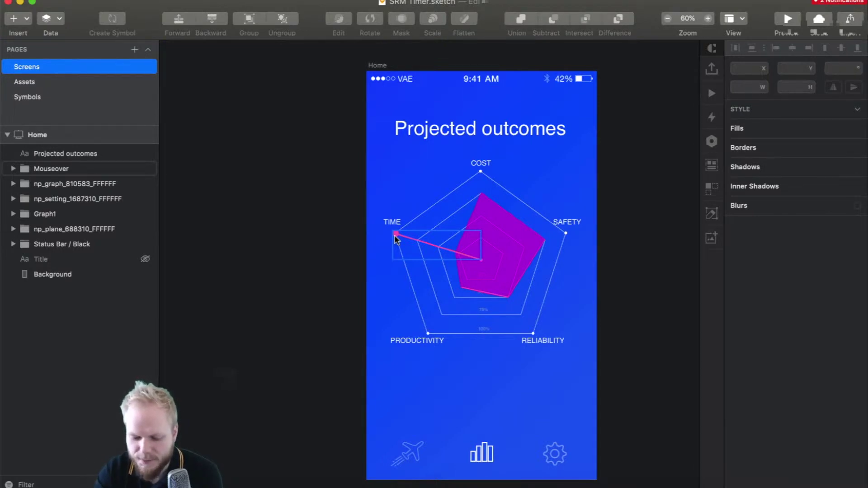
click(421, 246)
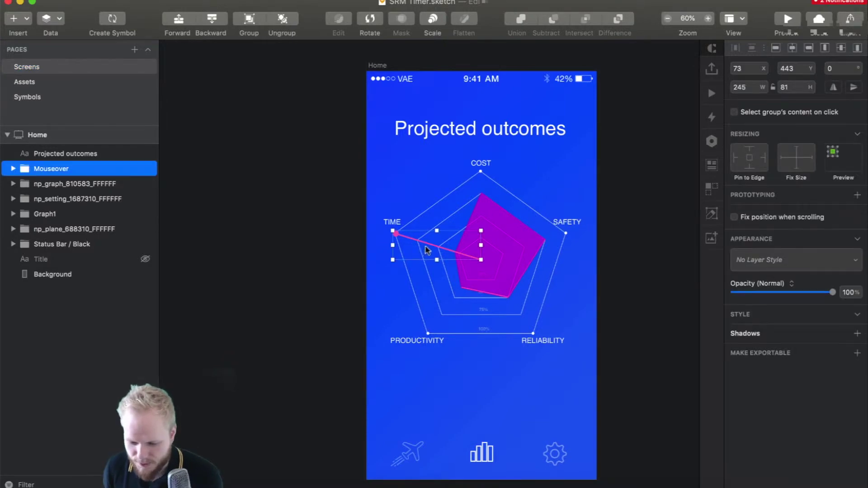
click(326, 3)
click(491, 6)
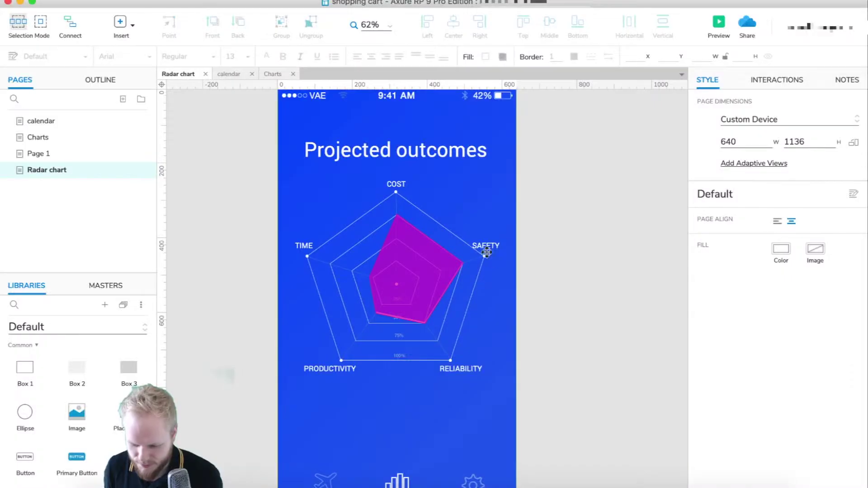
click(387, 252)
Move the pasted pink line onto the TIME vertex and nudge it into exact position
click(443, 297)
drag(453, 303, 369, 276)
key(Down)
key(Right)
key(Right)
key(Right)
key(Right)
key(Right)
key(Down)
key(Down)
click(555, 289)
Convert the TIME line into a dynamic panel named ++Time-Mouseover
click(382, 279)
right_click(332, 265)
click(591, 312)
click(777, 79)
text(++Time-Mouseover)
click(588, 245)
click(368, 267)
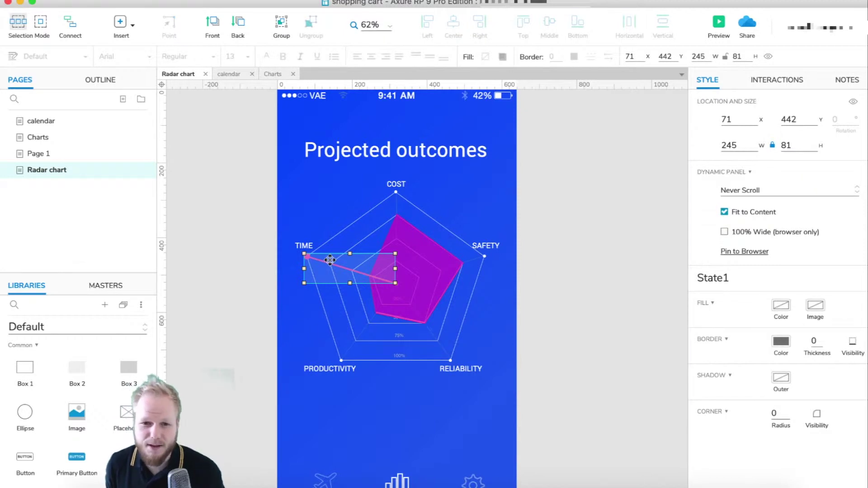
double_click(324, 264)
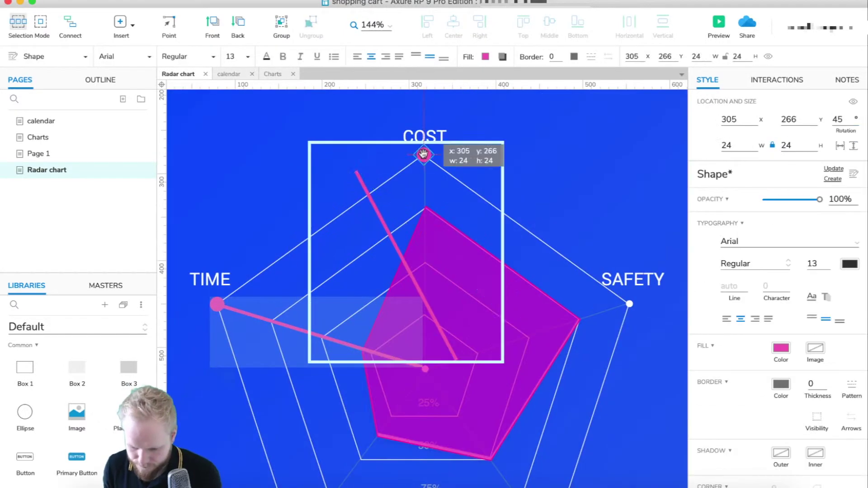
Draw the remaining highlight lines from the centre to the COST and SAFETY vertices
drag(422, 155, 442, 154)
drag(443, 353, 631, 295)
scroll(630, 295, down, 5)
scroll(587, 234, up, 3)
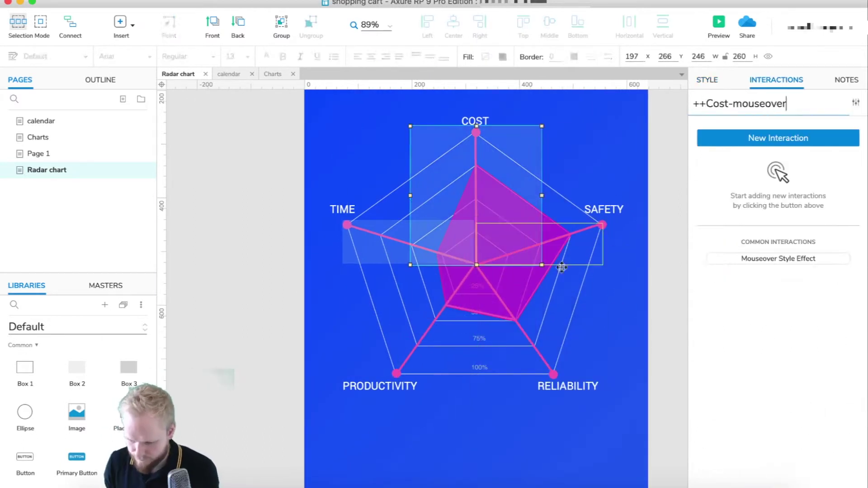
click(544, 360)
Hide all five mouseover panels: Time, Cost, Safety, Reliability and Productivity
click(507, 390)
click(532, 305)
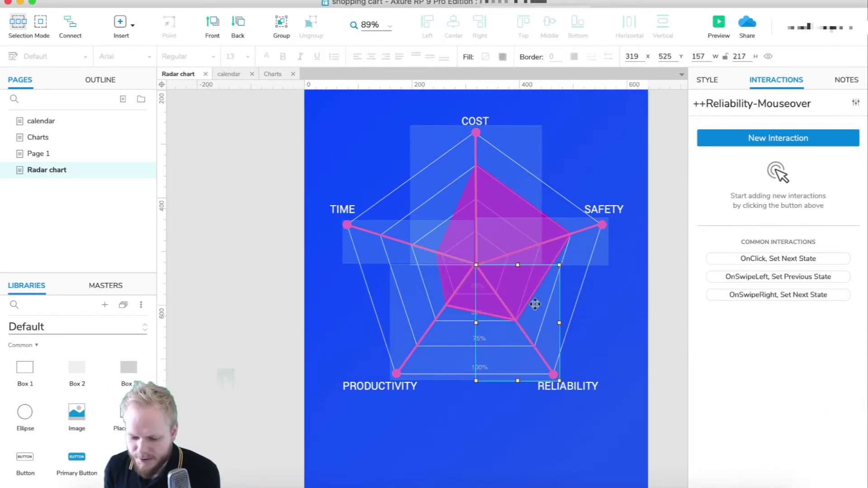
click(525, 239)
click(501, 182)
click(403, 226)
click(420, 305)
click(525, 306)
shift+click(544, 252)
shift+click(481, 188)
shift+click(394, 237)
shift+click(427, 316)
click(707, 80)
click(854, 103)
Trace a closed pen shape over the COST area of the chart
click(240, 232)
scroll(237, 231, up, 2)
click(121, 23)
click(132, 62)
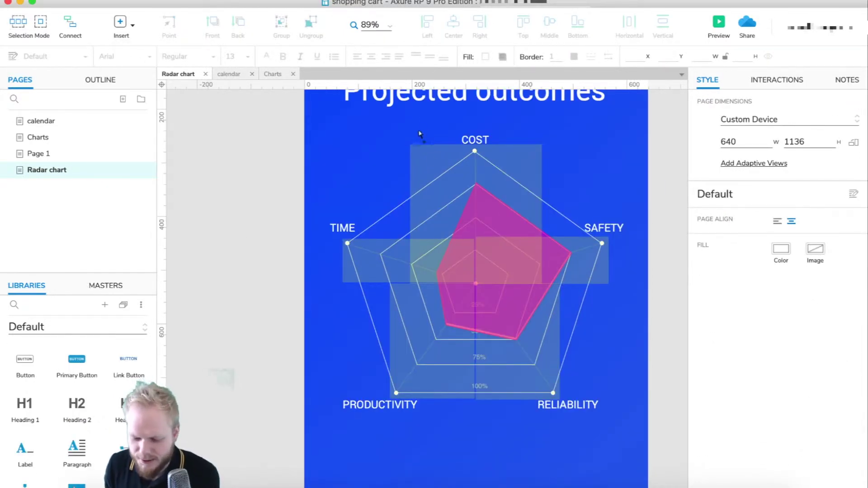
click(409, 200)
click(408, 201)
Finish the pen shape and set its fill to none to make a transparent hotspot
key(Escape)
click(781, 349)
click(738, 313)
click(708, 318)
click(781, 385)
click(689, 240)
Add an OnMouseEnter interaction that shows ++Cost-mouseover with no animation
click(477, 191)
click(773, 80)
click(791, 142)
click(747, 264)
click(734, 259)
click(752, 390)
click(742, 262)
click(742, 248)
click(844, 299)
Preview the radar_chart prototype in Chrome
click(661, 157)
click(719, 25)
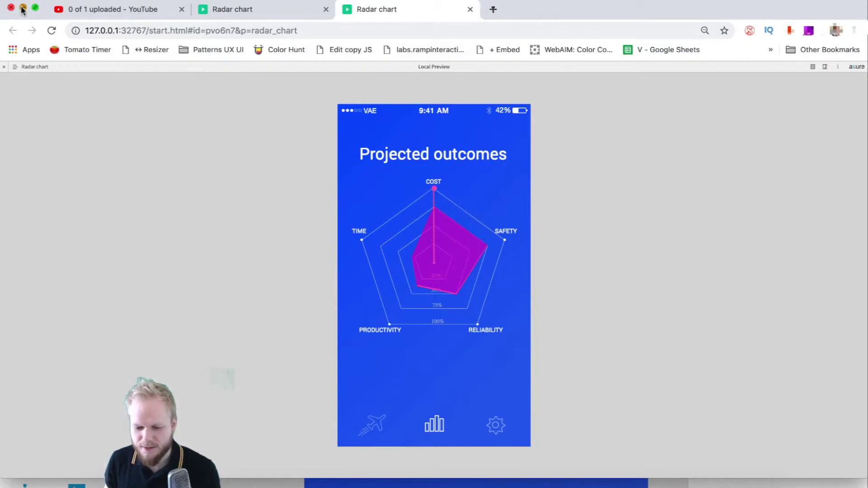
Back in Axure, try duplicating the hotspot, then delete the duplicate
click(22, 7)
key(super+d)
drag(494, 143, 486, 296)
key(Delete)
Fill the COST hotspot shape white so its copies are visible
click(121, 23)
click(434, 158)
click(707, 80)
click(782, 348)
click(850, 313)
click(633, 178)
click(497, 188)
Copy the hotspot, flip it vertically, and rotate it toward the PRODUCTIVITY axis
drag(495, 186, 490, 339)
right_click(490, 339)
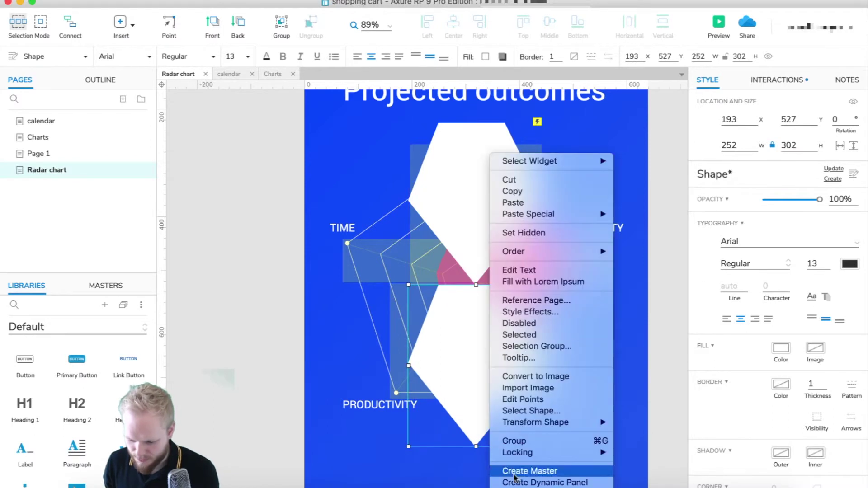
click(649, 369)
mouse_move(453, 362)
mouse_down()
mouse_move(454, 377)
mouse_move(471, 394)
mouse_move(465, 362)
mouse_up()
key(Up)
key(Up)
key(Up)
key(Up)
key(Up)
key(Up)
key(Up)
key(Up)
key(Up)
key(Up)
key(Up)
key(Up)
key(Up)
key(Up)
drag(527, 335, 472, 361)
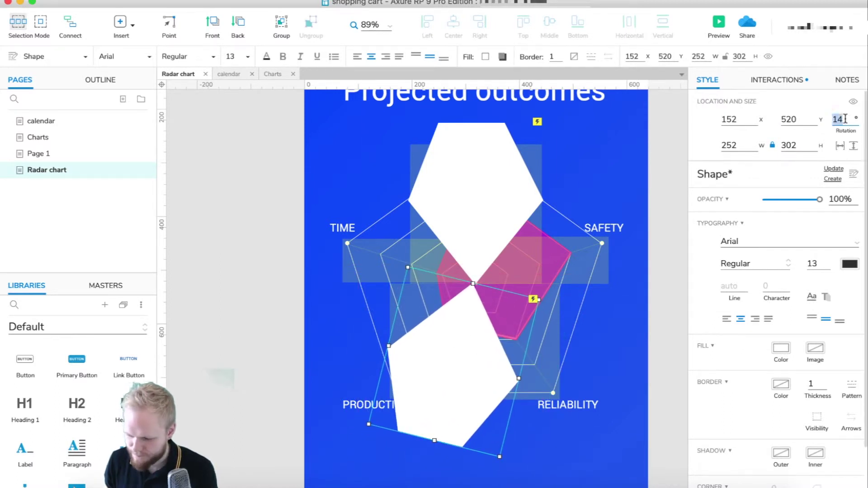
key(Up)
key(Up)
key(Up)
key(Up)
key(Up)
key(Up)
key(Up)
key(Up)
key(Up)
key(Up)
Set a copy's rotation to 54 and position it over another chart axis
key(Up)
key(Up)
key(Up)
key(Up)
key(Up)
key(Up)
key(Up)
drag(475, 368, 551, 371)
click(837, 119)
text(54)
key(Return)
key(Up)
key(Up)
key(Up)
key(Up)
key(Up)
key(Up)
key(Up)
key(Up)
key(Up)
key(Up)
key(Up)
key(Up)
key(Up)
key(Up)
key(Up)
key(Up)
key(Up)
key(Up)
key(Up)
key(Up)
key(Up)
key(Up)
key(Up)
key(Up)
key(Up)
key(Up)
key(Up)
key(Up)
key(Up)
key(Up)
key(Up)
key(Up)
key(Up)
key(Up)
key(Up)
key(Up)
key(Up)
key(Up)
key(Up)
key(Up)
key(Up)
key(Up)
key(Up)
key(Up)
key(Up)
key(Up)
key(Up)
key(Up)
key(Up)
key(Up)
key(Up)
key(Up)
key(Up)
key(Up)
key(Up)
key(Up)
key(Up)
key(Up)
key(Up)
key(Up)
drag(537, 444, 571, 280)
drag(592, 237, 583, 257)
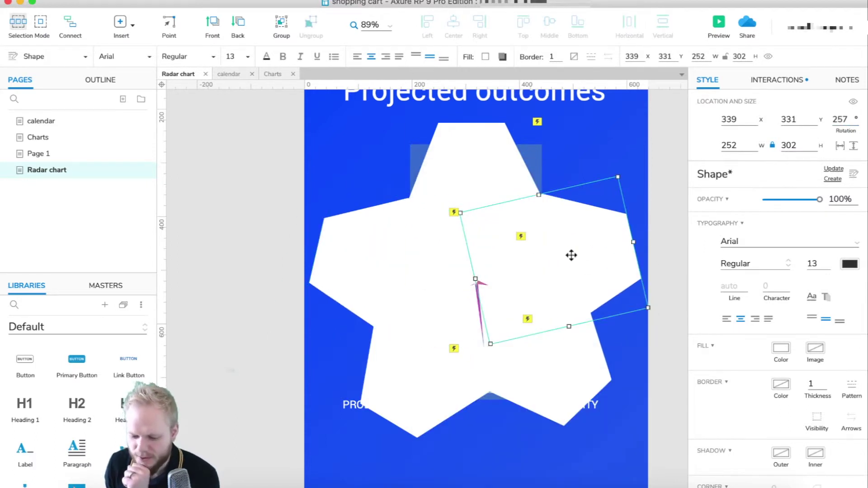
right_click(571, 255)
click(538, 372)
Select the pentagon copies and remove their white fill
shift+click(427, 357)
shift+click(452, 176)
click(777, 371)
click(738, 312)
click(663, 190)
Open a rotated hotspot's show ++Cost-mouseover action for editing
click(508, 233)
click(579, 232)
click(775, 81)
click(758, 166)
Retarget the next two hotspots' show actions to ++Safety-Mouseover and ++Reliability-Mouseover
click(750, 193)
scroll(761, 417, down, 1)
click(762, 418)
click(834, 297)
click(764, 161)
click(748, 192)
click(723, 374)
click(835, 302)
Try ++Productivity-Mouseover as the next show target, then cancel the change
click(761, 161)
click(751, 194)
scroll(746, 361, down, 2)
scroll(758, 400, down, 3)
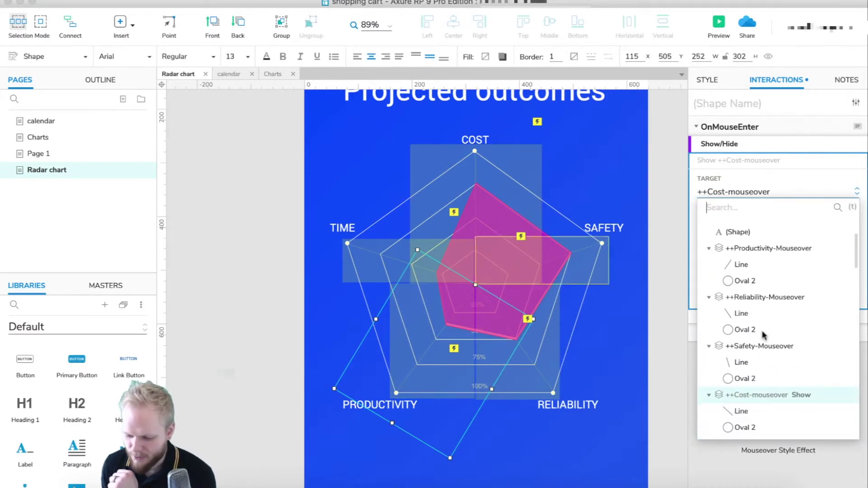
click(756, 248)
key(Escape)
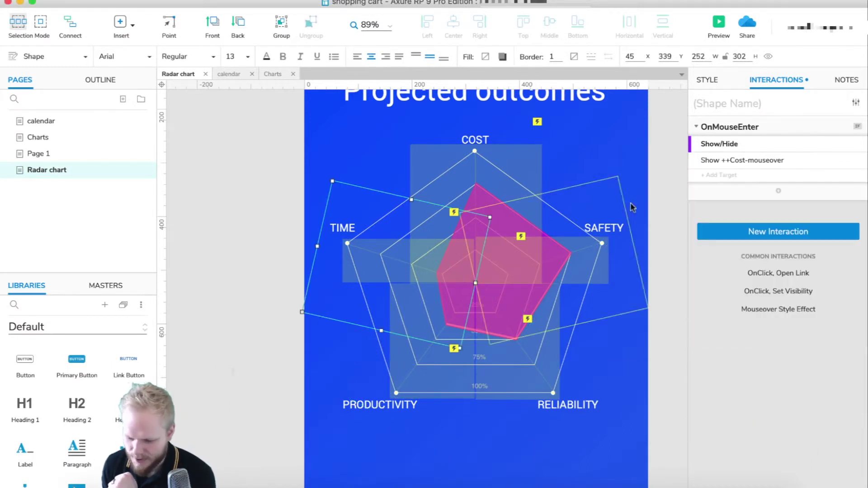
Make the Time hotspot's hover show ++Time-Mouseover, then preview the prototype in the browser
click(762, 162)
click(753, 194)
scroll(752, 407, down, 2)
scroll(750, 409, down, 1)
scroll(750, 339, down, 3)
scroll(749, 317, up, 3)
scroll(749, 282, up, 3)
scroll(752, 330, down, 3)
scroll(754, 326, down, 5)
click(769, 371)
click(825, 296)
click(724, 21)
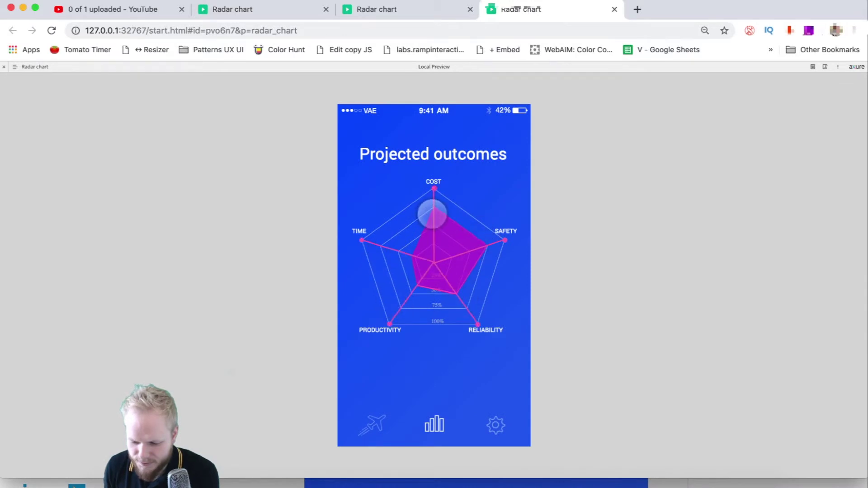
Close the duplicate preview tab and add an OnMouseOut Show/Hide action to the Safety hotspot
click(615, 10)
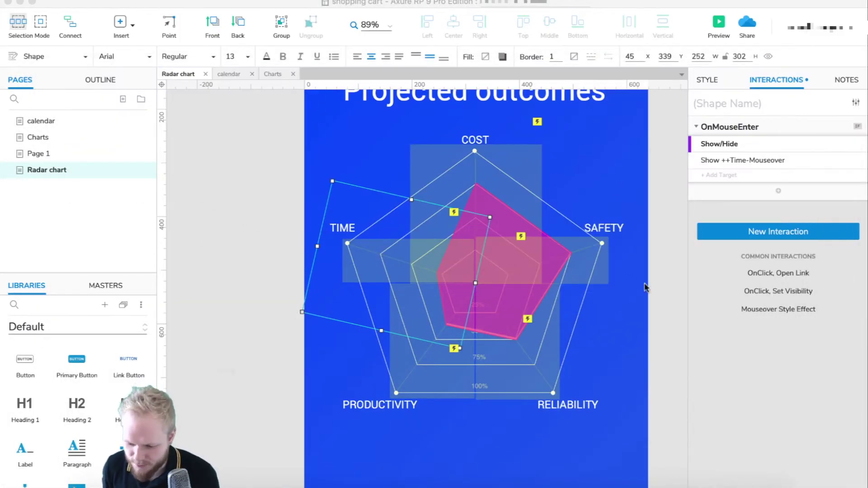
click(645, 287)
click(563, 258)
click(782, 233)
scroll(740, 353, down, 2)
click(742, 347)
click(734, 347)
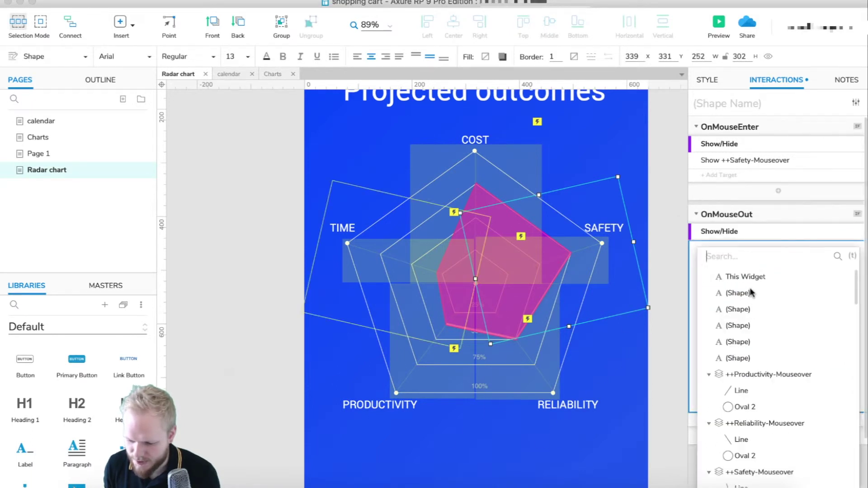
Set the mouse-out action to hide ++Safety-Mouseover with a 200ms fade
scroll(753, 385, down, 2)
click(755, 434)
click(778, 311)
click(756, 347)
click(717, 378)
click(838, 396)
Paste the mouse-out hide action onto the Productivity, Cost and other hotspots
click(506, 362)
click(452, 357)
click(427, 316)
key(ctrl+v)
click(475, 188)
key(ctrl+v)
click(474, 187)
key(ctrl+v)
click(539, 385)
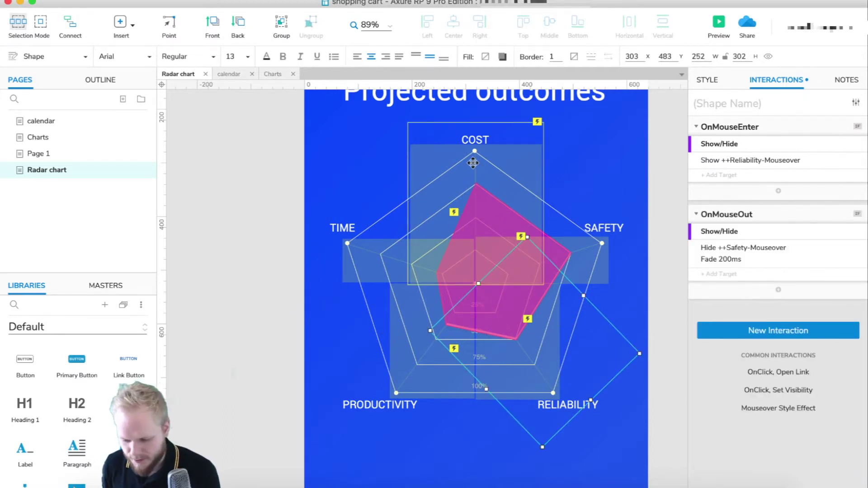
Hover Reliability in the Chrome preview to see its pink line, zoom in, then return to Axure
click(754, 250)
click(772, 292)
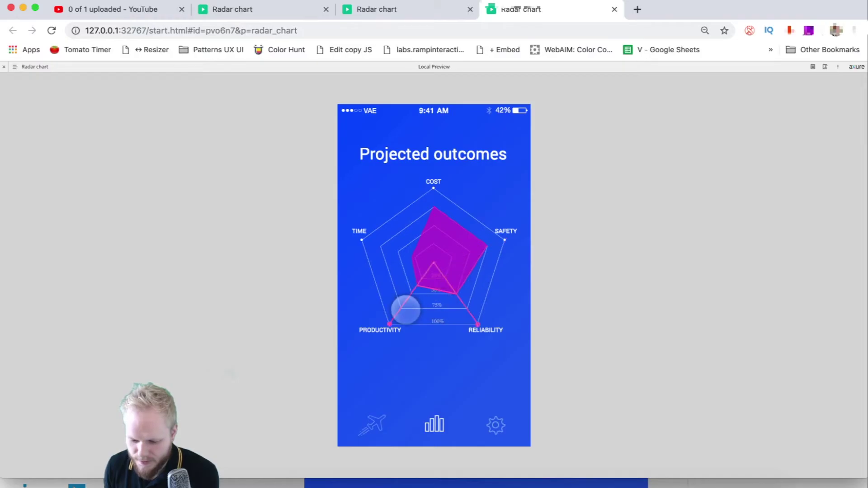
mouse_move(377, 265)
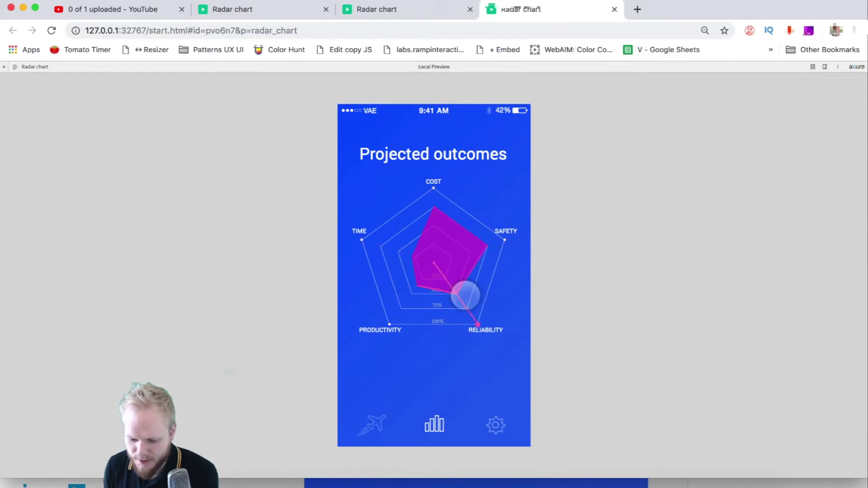
key(super+plus)
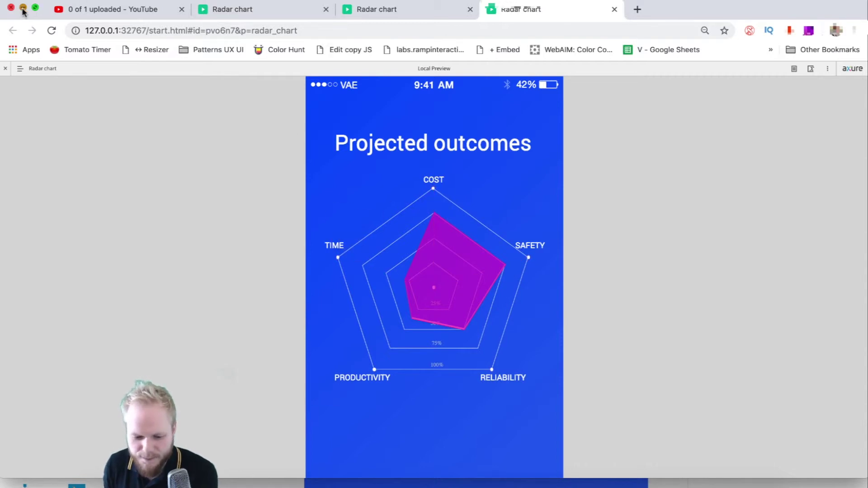
click(23, 10)
Copy the pie chart's cost tooltip from the Charts page and paste it onto the Radar chart page
click(253, 216)
scroll(519, 184, up, 3)
click(32, 141)
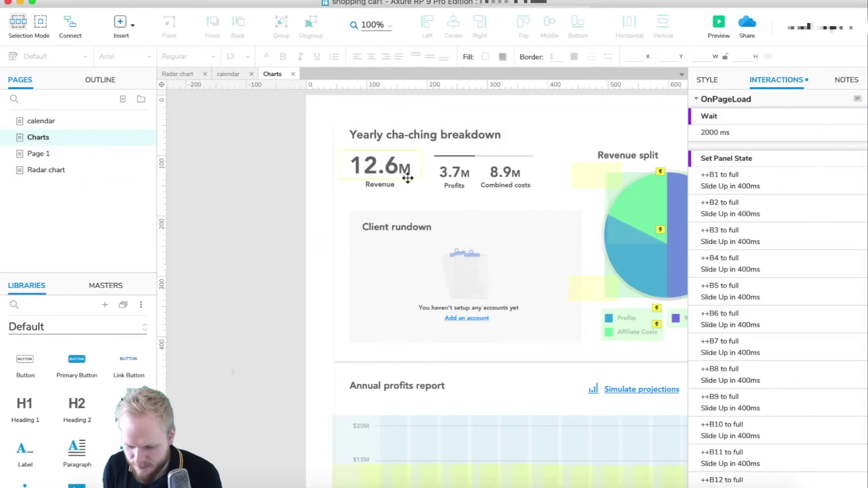
scroll(402, 181, right, 5)
click(330, 175)
click(54, 175)
double_click(53, 174)
key(ctrl+v)
Unhide the pasted tooltip, place it just above the COST label, and open its State1
drag(470, 225, 485, 179)
click(704, 81)
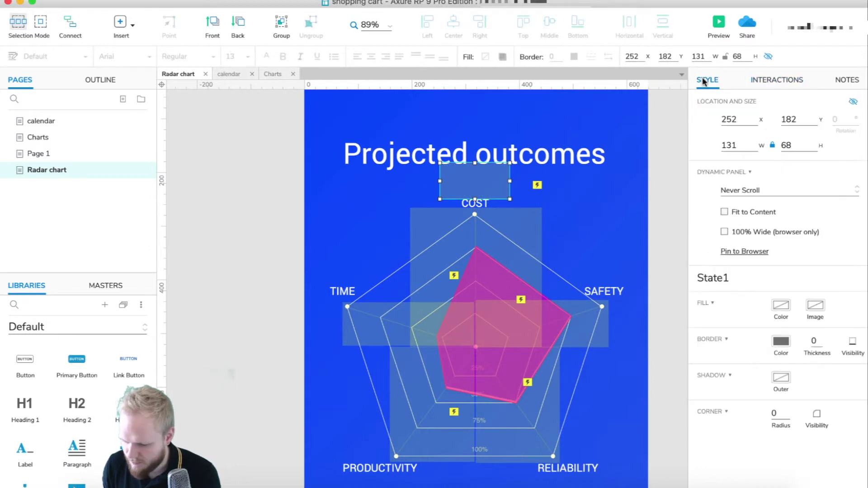
click(852, 101)
drag(476, 178, 473, 175)
double_click(473, 174)
Move the 2.7M text group up and left and resize the tooltip box
scroll(438, 167, up, 4)
scroll(448, 252, up, 1)
scroll(449, 252, up, 5)
click(492, 288)
drag(494, 280, 468, 254)
click(510, 288)
drag(499, 294, 562, 316)
Relabel the tooltip Costs and set the 2.7M value to font size 30
double_click(454, 258)
click(455, 258)
click(818, 264)
text(30)
key(Return)
double_click(454, 258)
click(453, 298)
shift+click(388, 277)
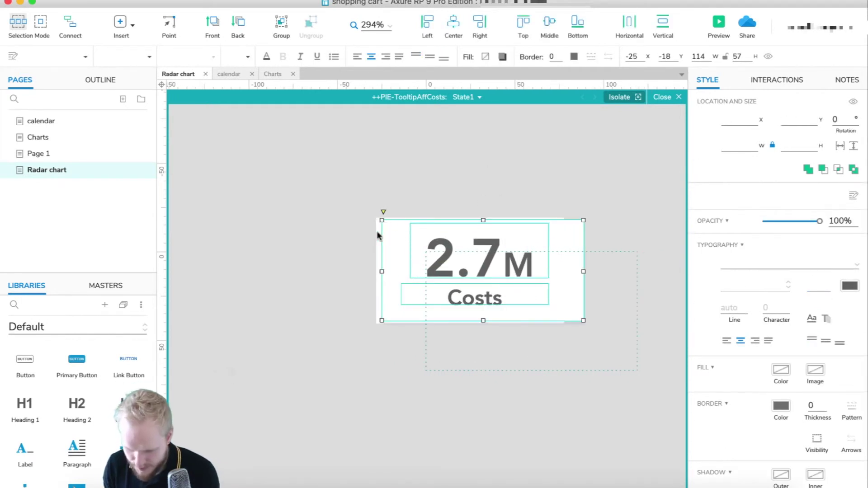
Align the tooltip box and text to the panel's corner at 1,1 in State1, then close it
shift+click(410, 320)
shift+click(551, 313)
drag(562, 281, 583, 314)
click(663, 97)
Position the Costs tooltip panel just above the COST axis at 258,183
scroll(584, 316, up, 2)
scroll(586, 319, down, 2)
scroll(586, 320, down, 5)
click(241, 276)
scroll(242, 277, down, 1)
scroll(240, 276, up, 1)
scroll(240, 277, down, 3)
scroll(241, 279, down, 1)
drag(462, 278, 463, 281)
scroll(483, 246, down, 3)
scroll(481, 235, up, 1)
drag(474, 219, 473, 220)
Rename the panel ++Tooltip-Costs and drag a copy over Safety, changing its value to 78%
click(794, 82)
drag(807, 104, 654, 103)
text(++)
click(208, 272)
scroll(343, 243, down, 2)
drag(470, 189, 634, 320)
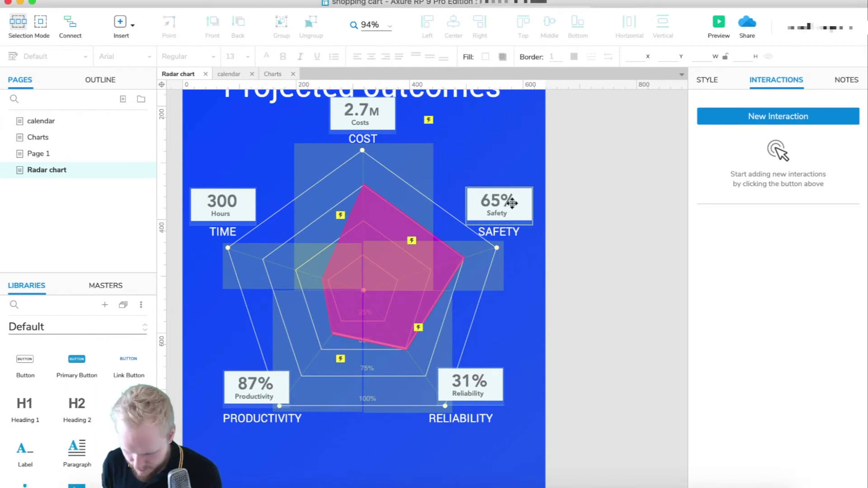
double_click(512, 203)
Set the Productivity and Reliability tooltips to 42% and 51%, then hide all five tooltips
double_click(265, 386)
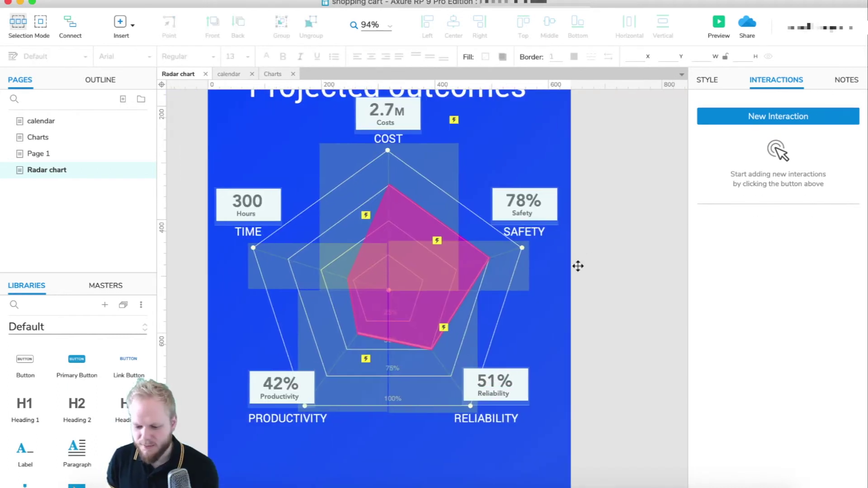
click(506, 382)
shift+click(538, 208)
shift+click(403, 117)
shift+click(220, 214)
click(724, 82)
click(854, 103)
click(620, 284)
Make the Cost hotspot show ++Tooltip-Costs on mouse enter and hide it on mouse out
click(437, 175)
mouse_move(388, 229)
mouse_down()
mouse_move(508, 254)
mouse_move(261, 271)
mouse_move(361, 360)
mouse_move(388, 229)
mouse_up()
click(774, 80)
click(722, 175)
click(758, 244)
click(837, 313)
click(731, 291)
click(771, 293)
click(791, 361)
click(837, 428)
Add the Safety and remaining hotspots' tooltips to their show actions, then preview in the browser
click(520, 258)
click(736, 177)
scroll(756, 339, down, 2)
click(311, 389)
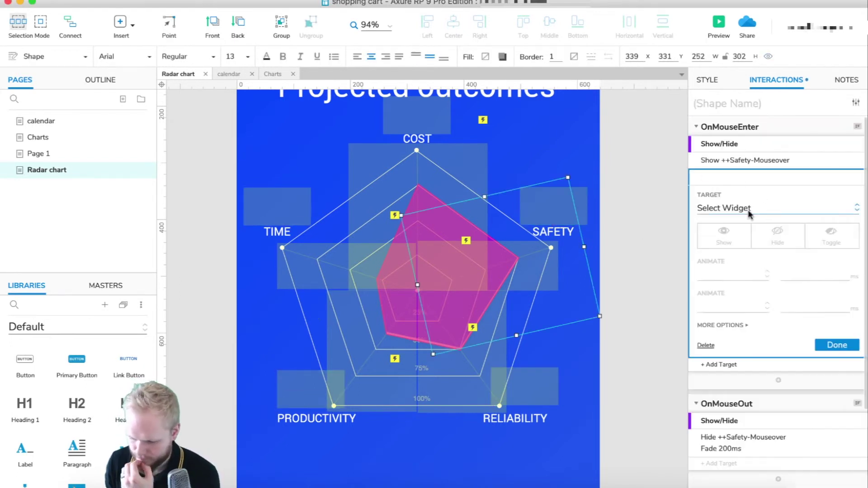
click(750, 207)
click(837, 313)
click(430, 171)
click(742, 176)
click(777, 208)
click(837, 313)
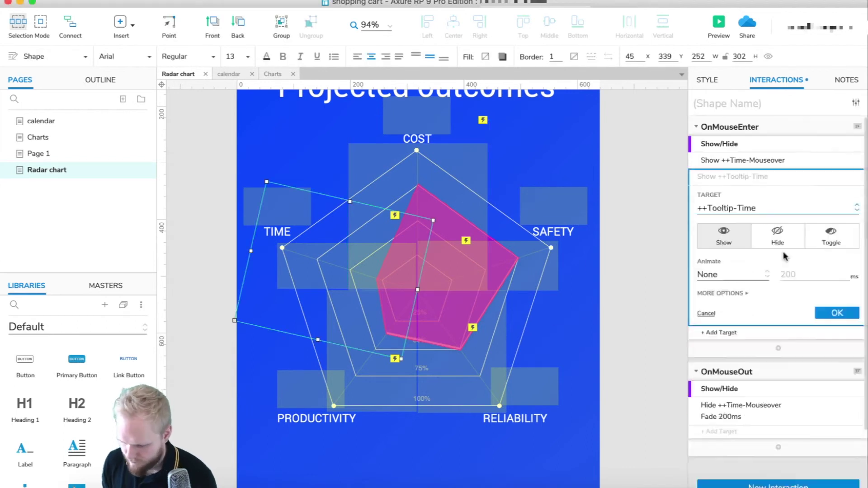
click(311, 389)
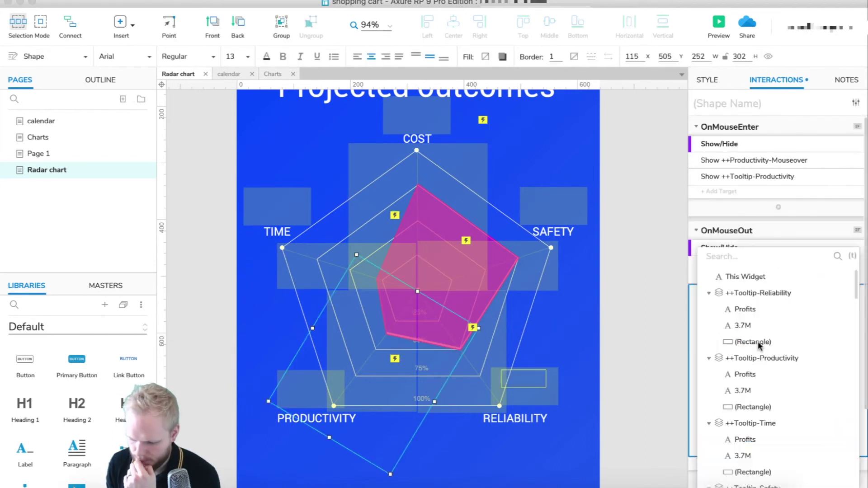
click(644, 177)
click(719, 21)
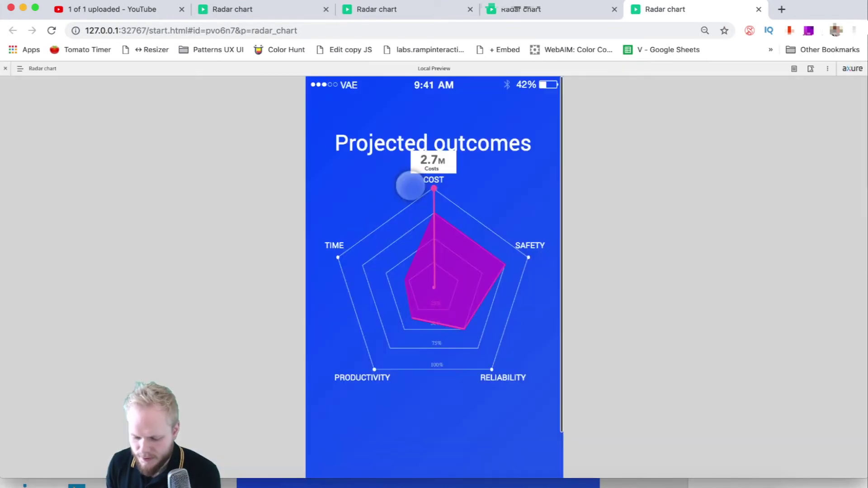
Return from Chrome to the Axure editor and show the page's layer outline
mouse_move(393, 349)
mouse_move(489, 255)
mouse_move(483, 346)
mouse_move(376, 290)
click(23, 9)
click(447, 305)
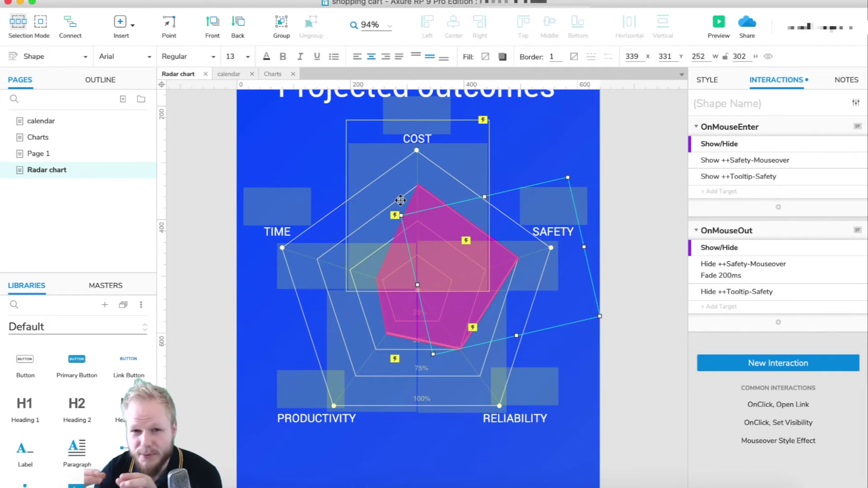
click(96, 82)
scroll(79, 207, down, 10)
scroll(80, 211, down, 5)
scroll(80, 211, up, 6)
scroll(79, 207, up, 8)
Select Path 5 and nudge it a few pixels into alignment in the radar chart
click(38, 221)
key(Down)
key(Down)
key(Down)
key(Down)
key(Down)
key(Up)
key(Up)
key(Up)
key(Left)
key(Left)
key(Up)
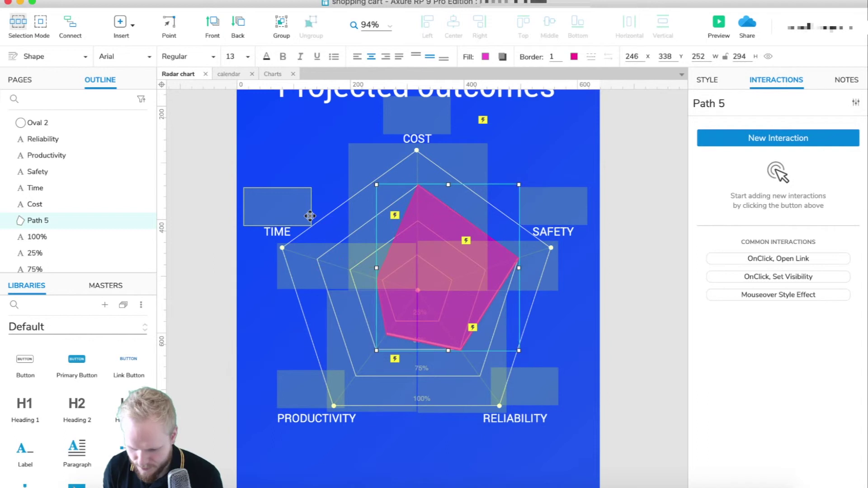
key(Right)
Wrap Path 5 in a new dynamic panel named ++Purple
right_click(38, 227)
click(72, 483)
click(760, 104)
text(++)
Rename the panel's first state to default and duplicate it as a hover state
double_click(46, 222)
click(471, 273)
click(558, 301)
click(450, 99)
double_click(459, 112)
text(e)
text(efault)
key(Return)
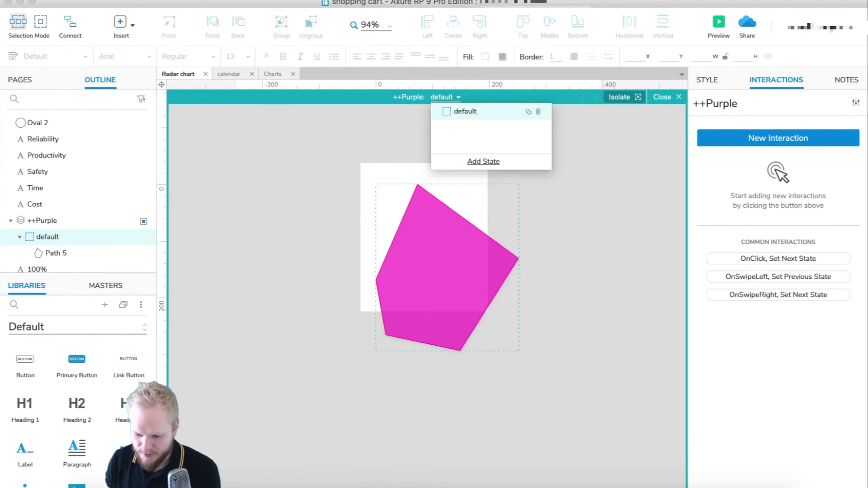
click(528, 111)
key(Return)
Enlarge the hover-state Path 5 slightly by dragging two opposite corners outward
click(435, 257)
drag(376, 184, 373, 180)
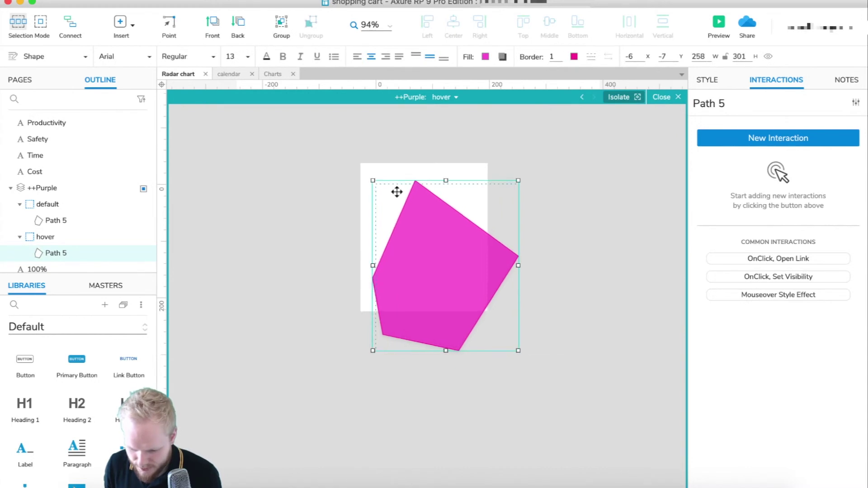
drag(518, 350, 522, 354)
click(552, 292)
Compare the default and hover states, close the panel editor, and select the Reliability hotspot
click(580, 98)
click(581, 97)
click(593, 97)
click(581, 97)
click(593, 97)
click(594, 97)
click(663, 96)
click(500, 365)
Add a Set Panel State action to OnMouseEnter that sets ++Purple to hover
click(778, 208)
click(738, 353)
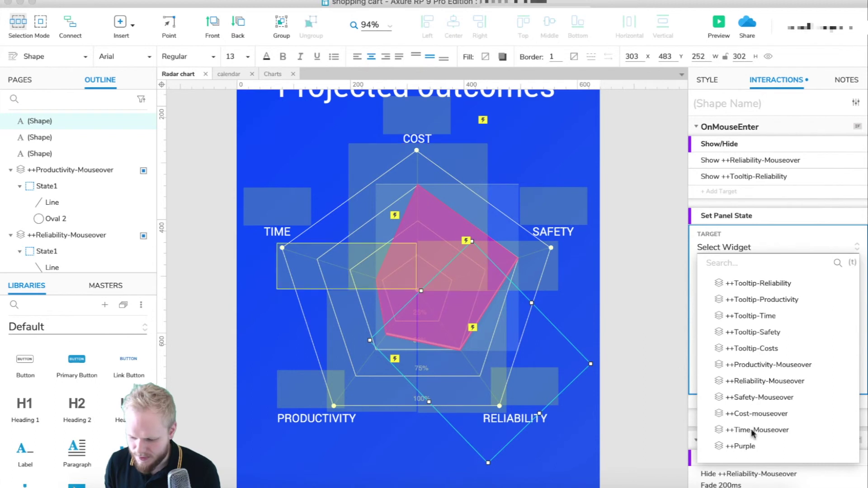
click(747, 445)
click(748, 303)
click(732, 330)
click(837, 398)
Copy that action into OnMouseOut and change its ++Purple state to default
click(767, 218)
click(823, 378)
key(Escape)
key(ctrl+v)
drag(768, 273, 773, 393)
drag(777, 434, 758, 407)
click(740, 403)
click(740, 440)
click(712, 392)
Review the Safety, Cost, Time, Productivity and Reliability hotspots' interactions, then preview the page
click(634, 372)
scroll(635, 372, down, 1)
click(488, 302)
click(430, 176)
click(368, 347)
click(433, 363)
click(455, 364)
click(787, 220)
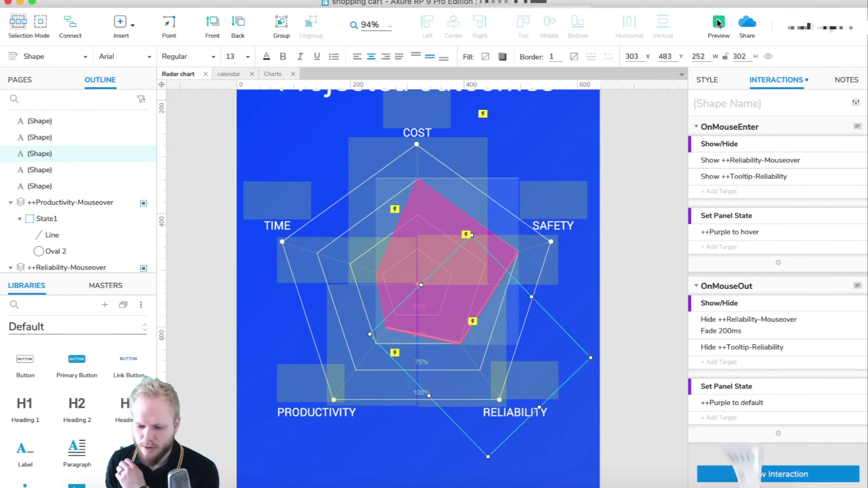
click(718, 23)
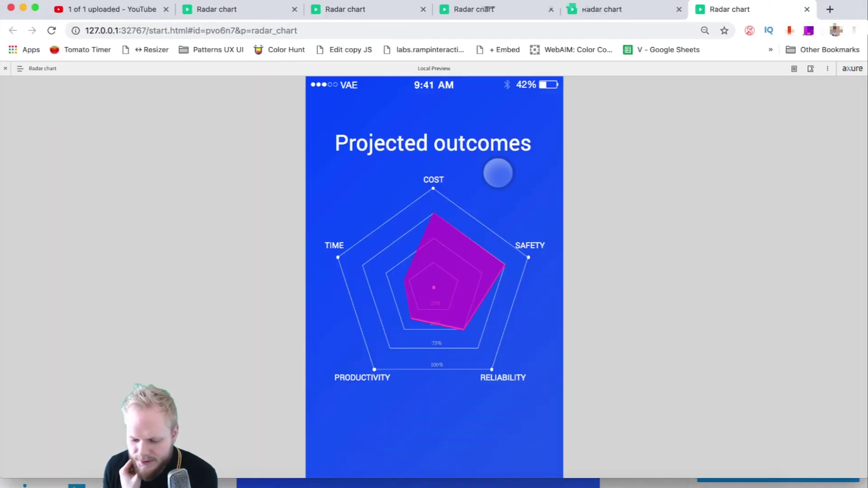
Test the Cost hotspot in the Chrome preview, then switch back to Axure
click(429, 220)
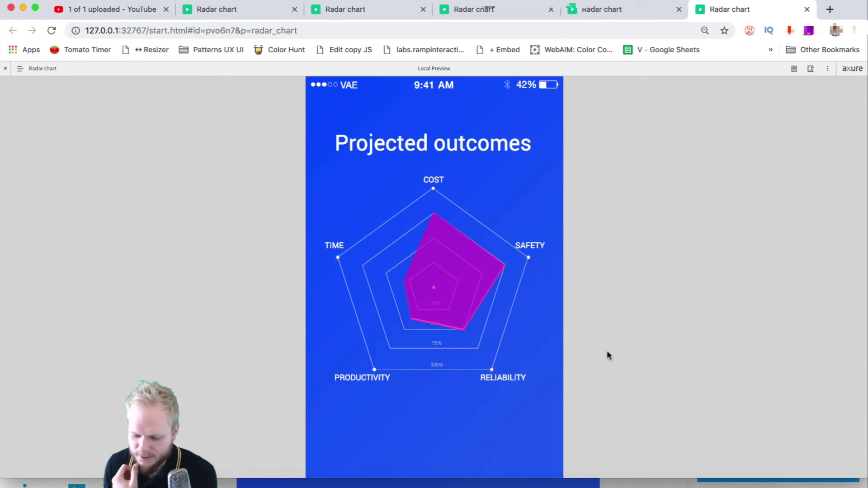
click(35, 8)
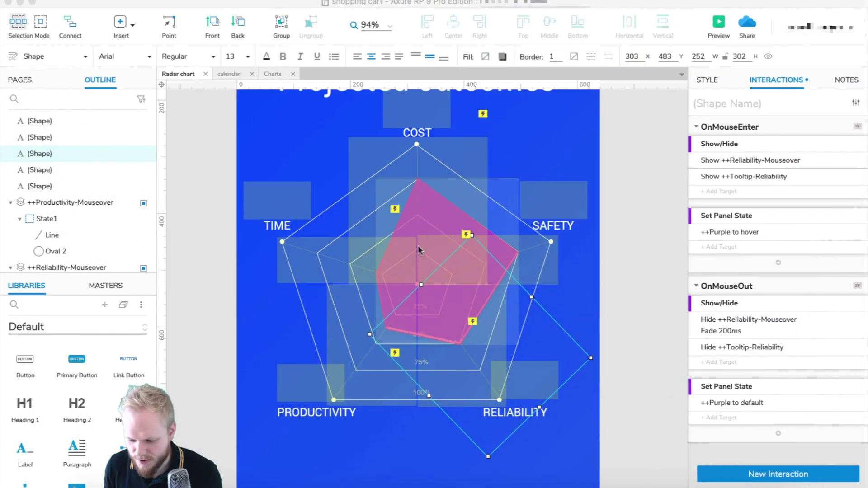
Browse the Outline layers to find Path 5 under ++Purple's default state
scroll(68, 217, down, 3)
scroll(74, 217, down, 10)
scroll(73, 216, down, 10)
click(53, 174)
scroll(58, 234, down, 10)
scroll(59, 221, down, 10)
scroll(63, 217, up, 10)
double_click(44, 235)
click(662, 97)
scroll(54, 232, down, 15)
scroll(56, 228, up, 3)
scroll(59, 211, up, 15)
scroll(59, 210, up, 3)
Set the default-state Path 5 opacity to 66%, close the panel editor, and preview
click(49, 184)
click(718, 80)
drag(822, 202, 803, 202)
click(571, 138)
click(663, 97)
click(716, 23)
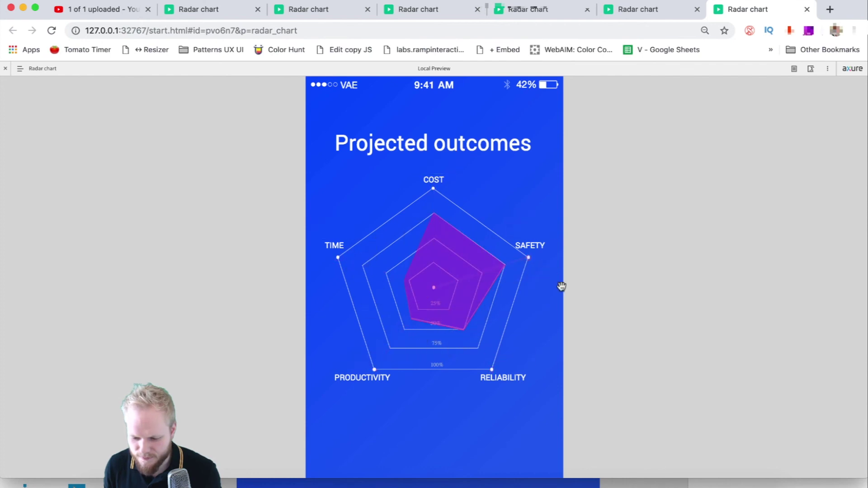